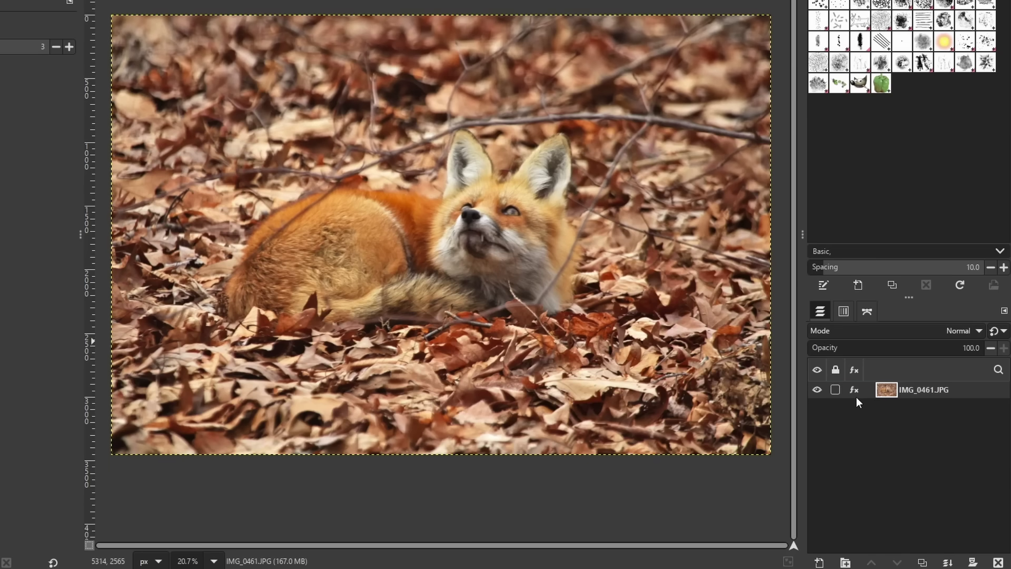
# Open the IMG_0461.JPG layer's Layer Effects list, then close it again
pyautogui.click(852, 392)
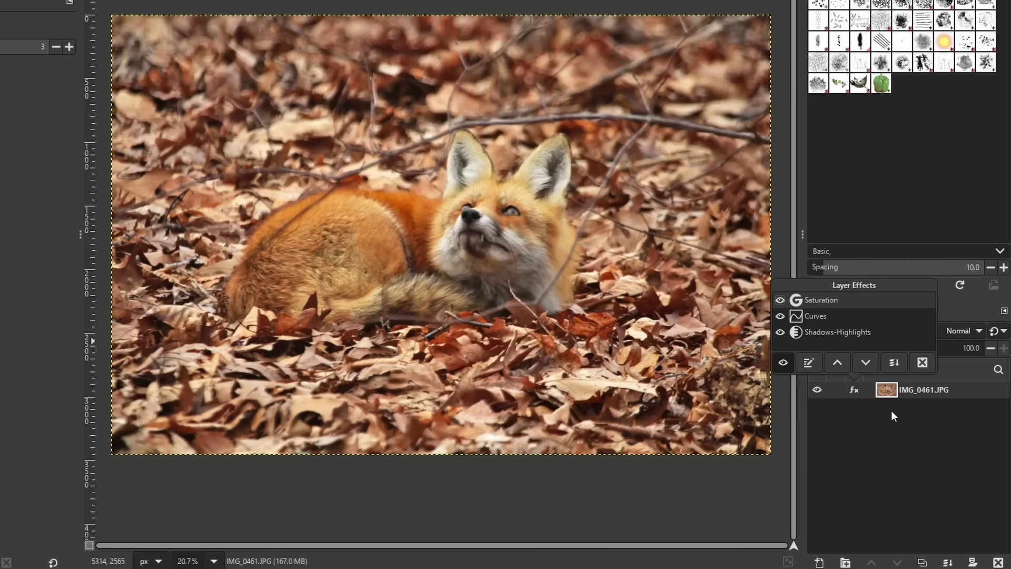
pyautogui.click(858, 389)
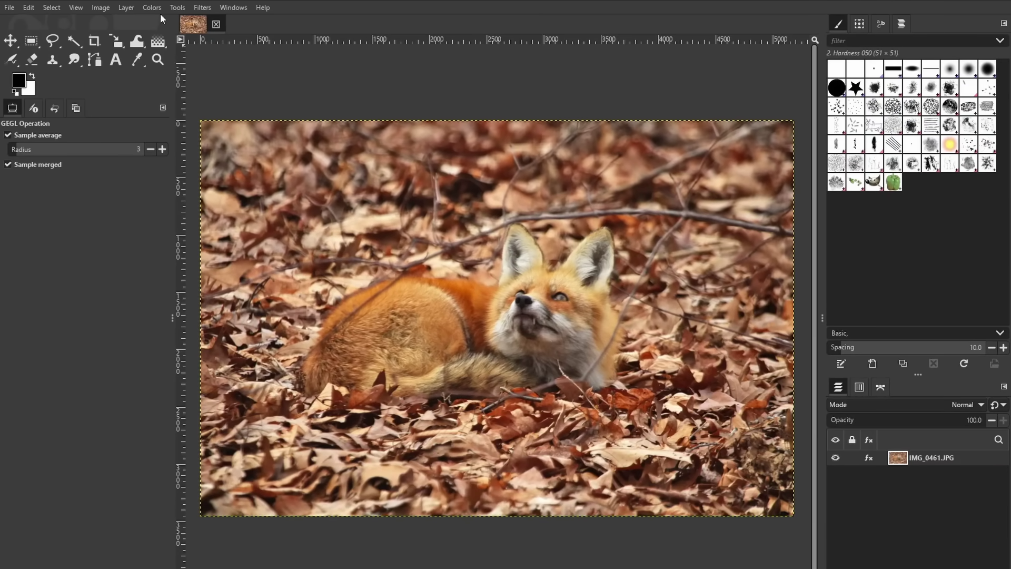
# Warm the fox photo with Color Temperature, raising intended temperature from 6500 to about 7674
pyautogui.click(152, 8)
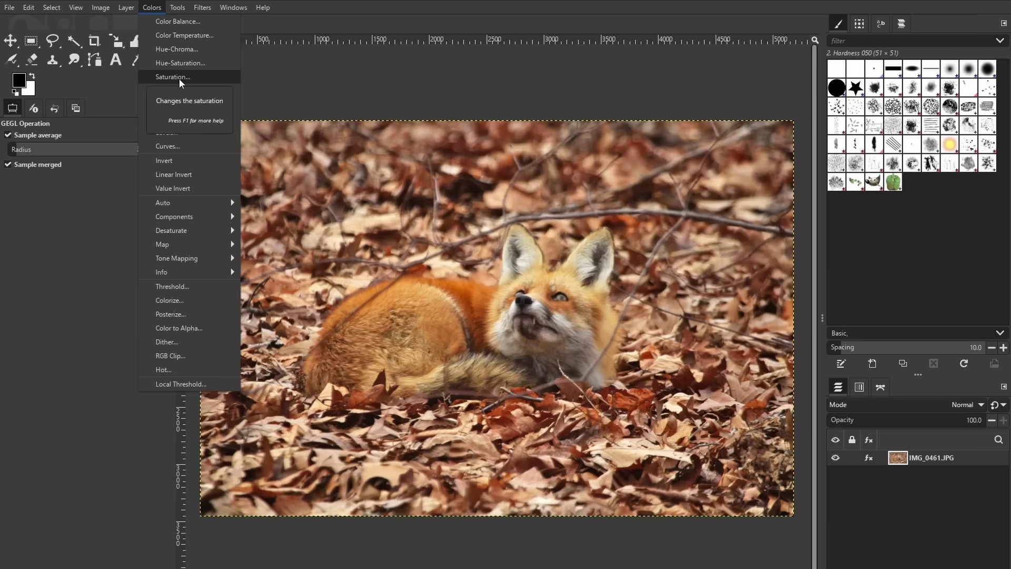
pyautogui.click(185, 37)
pyautogui.moveTo(748, 221); pyautogui.dragTo(681, 128)
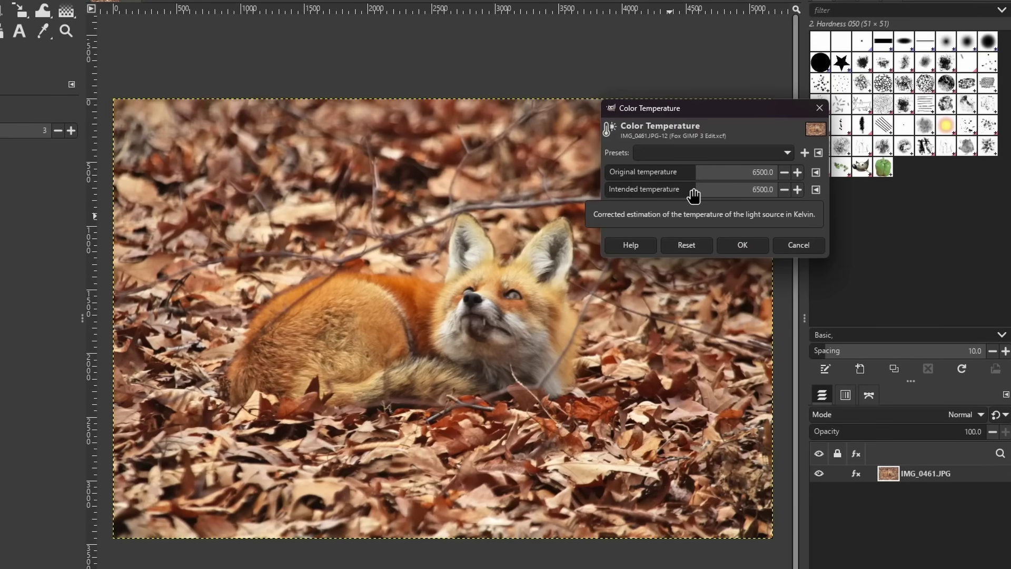
pyautogui.moveTo(693, 195); pyautogui.dragTo(706, 193)
pyautogui.moveTo(707, 190); pyautogui.dragTo(710, 189)
pyautogui.click(748, 247)
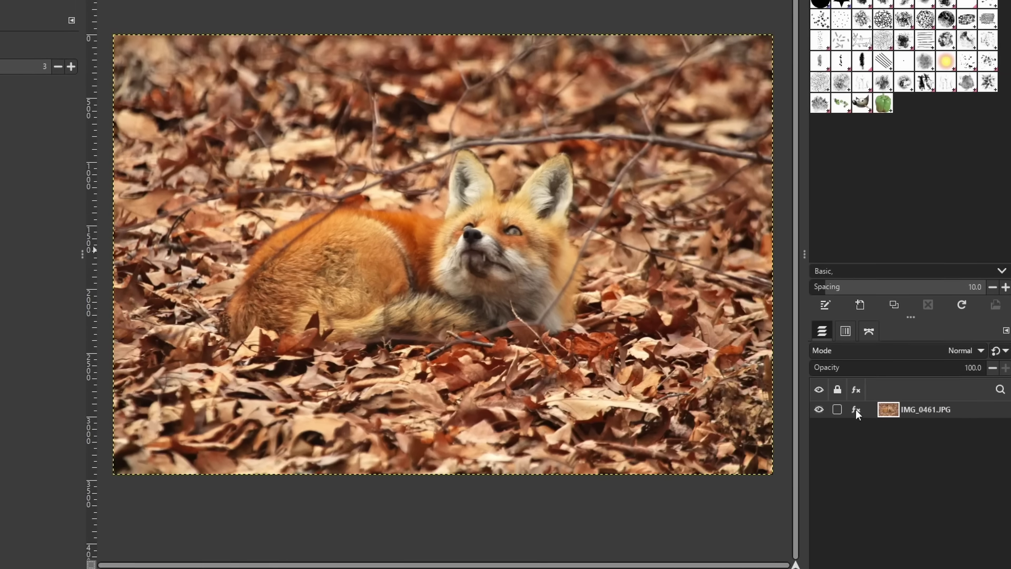
pyautogui.click(856, 473)
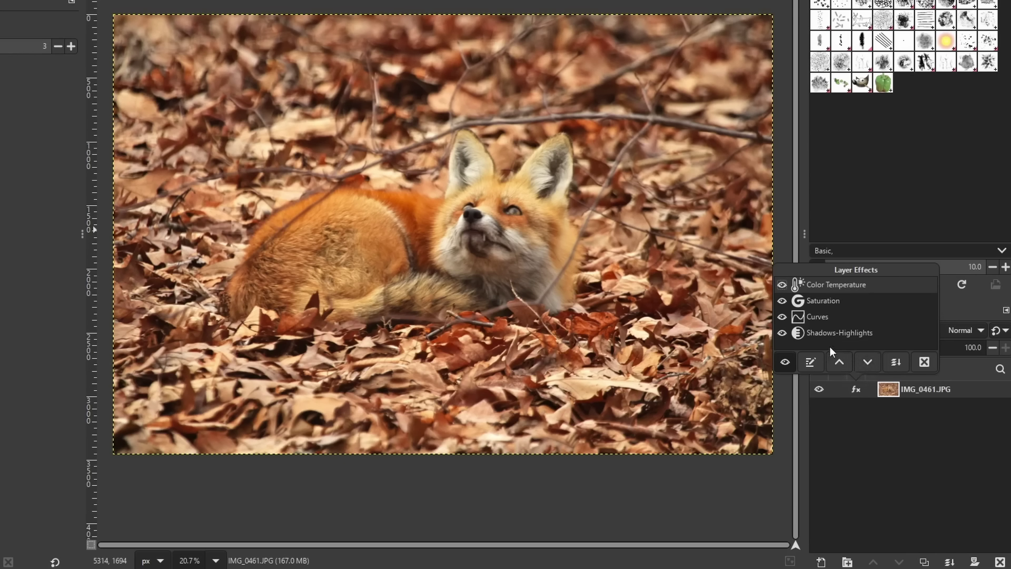
pyautogui.click(820, 336)
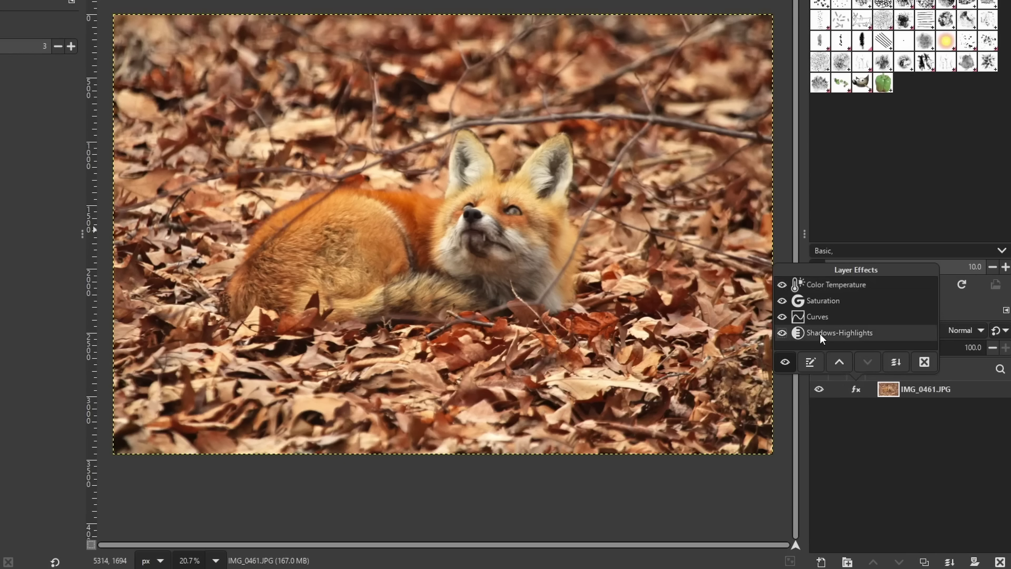
pyautogui.click(839, 364)
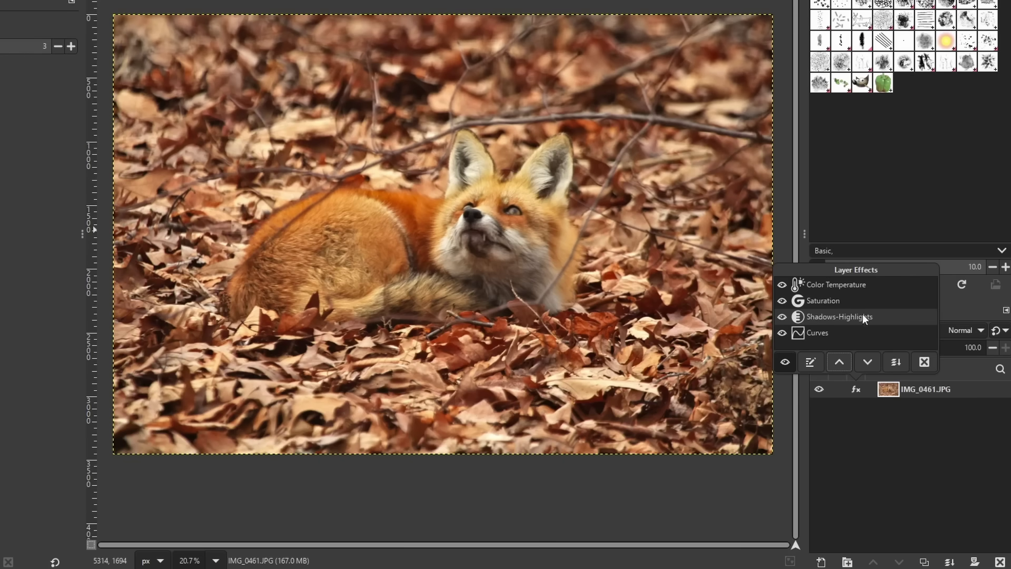
pyautogui.click(870, 362)
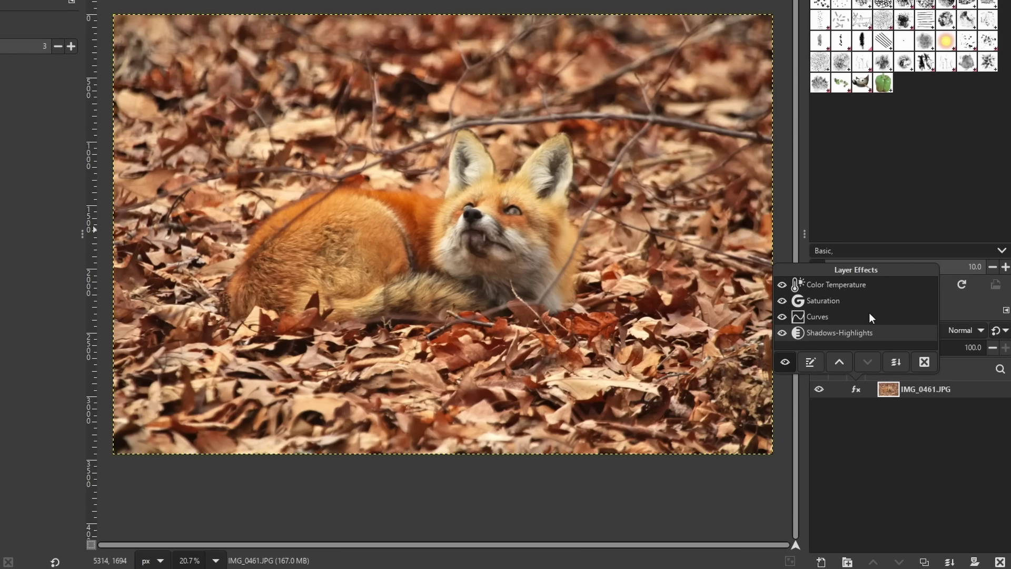
# Edit the Curves layer effect and lift the Value curve to brighten the photo
pyautogui.click(800, 319)
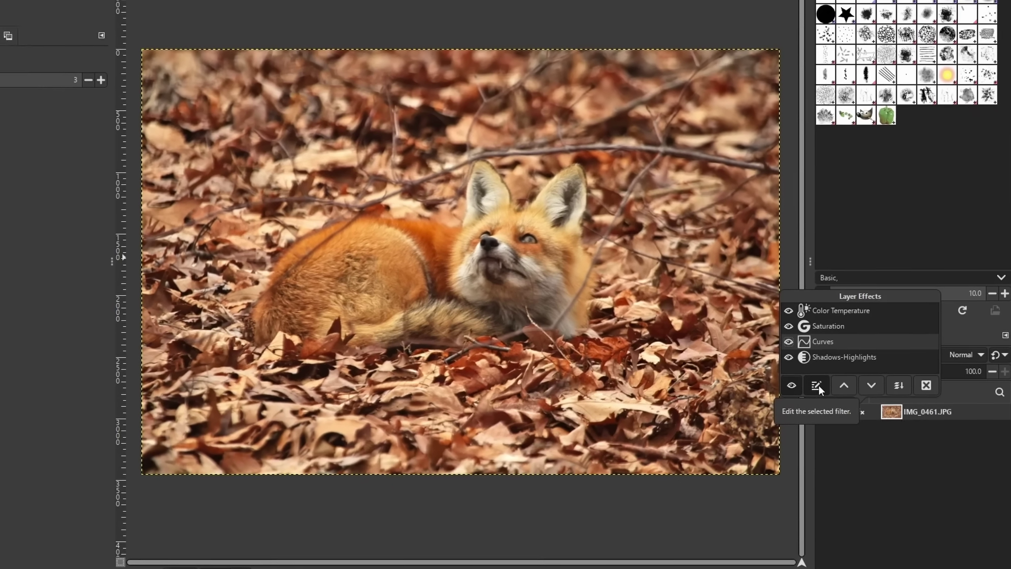
pyautogui.click(812, 362)
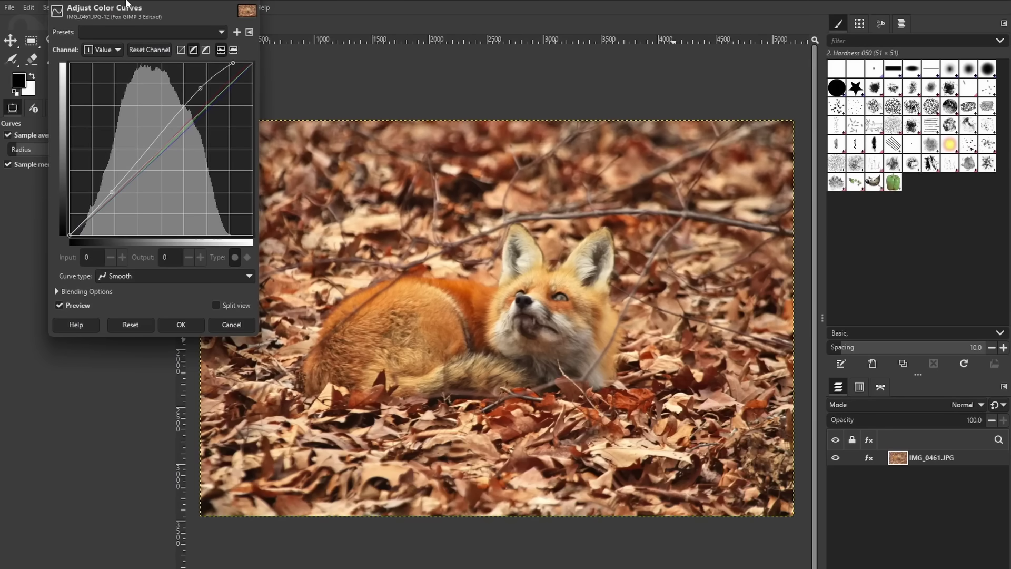
pyautogui.moveTo(112, 0); pyautogui.dragTo(309, 115)
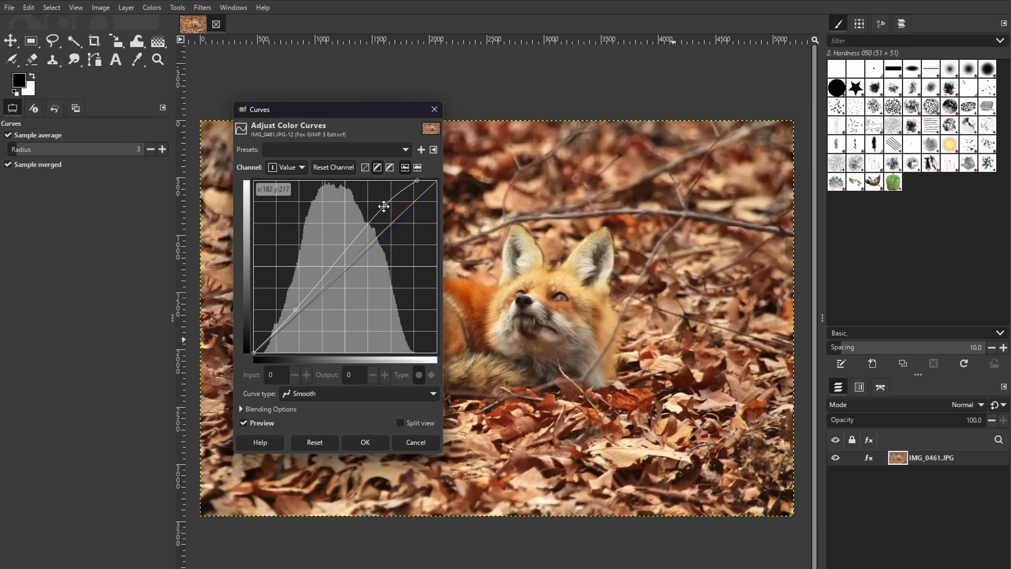
pyautogui.moveTo(384, 206); pyautogui.dragTo(380, 203)
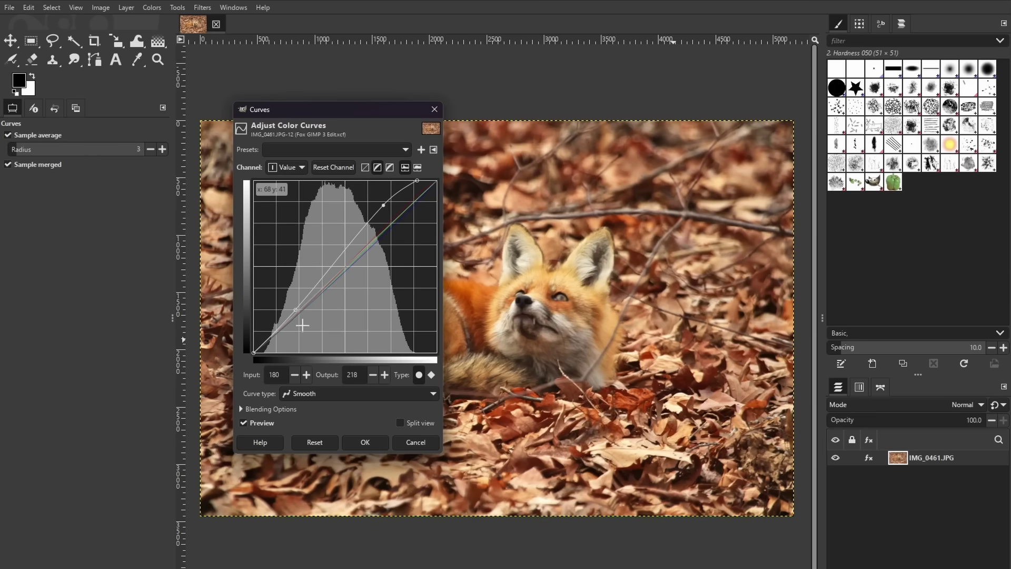
# Lower the Blue curve to a point at input 210, output 198, compare in split view, and apply
pyautogui.click(298, 167)
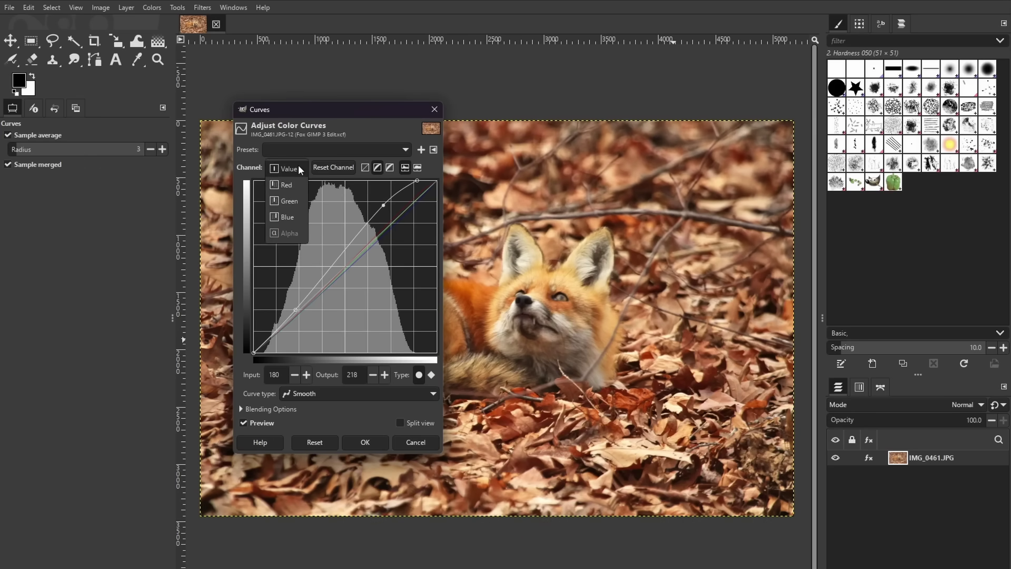
pyautogui.click(296, 199)
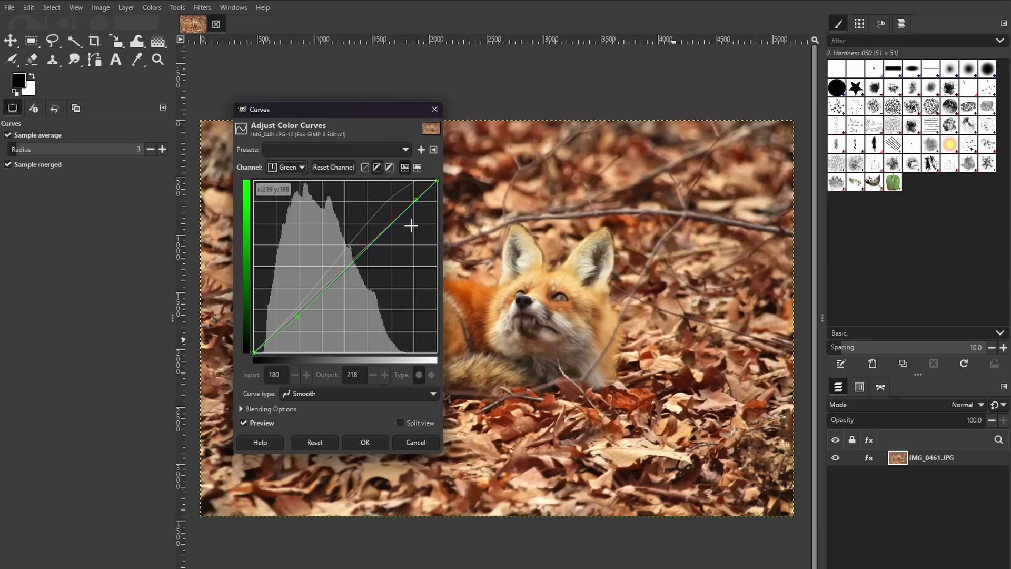
pyautogui.click(288, 167)
pyautogui.click(292, 184)
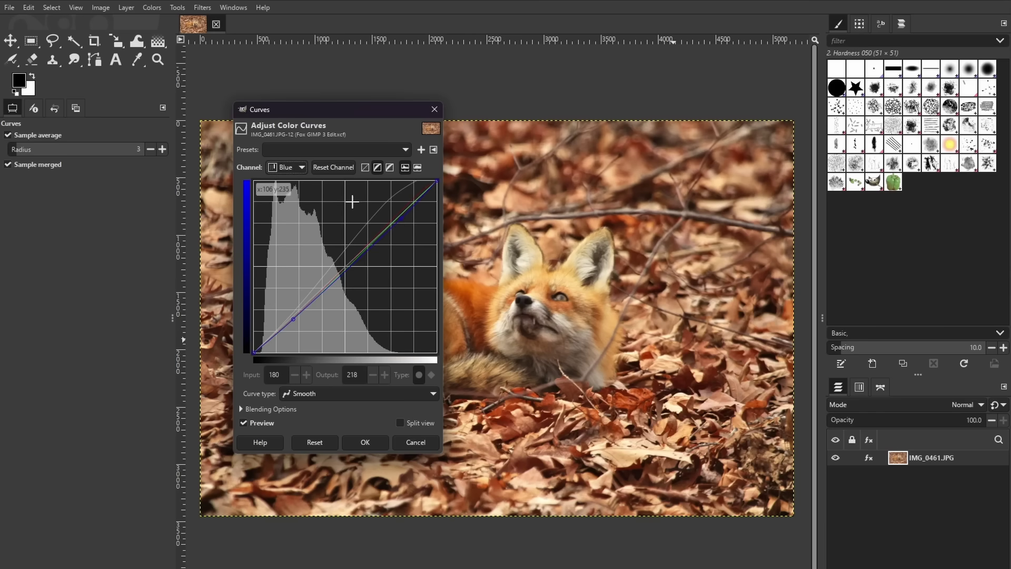
pyautogui.moveTo(398, 220); pyautogui.dragTo(402, 220)
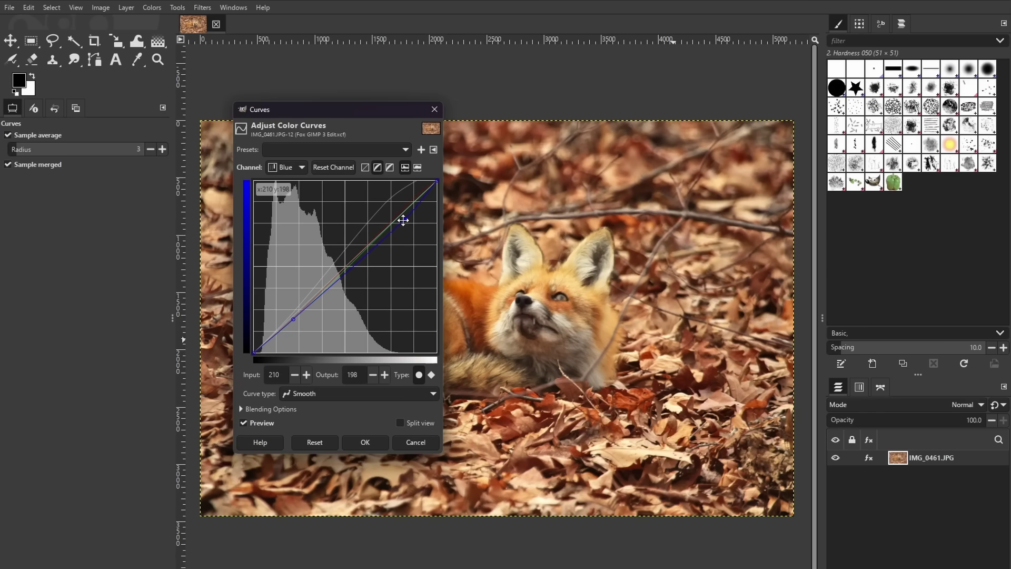
pyautogui.click(400, 423)
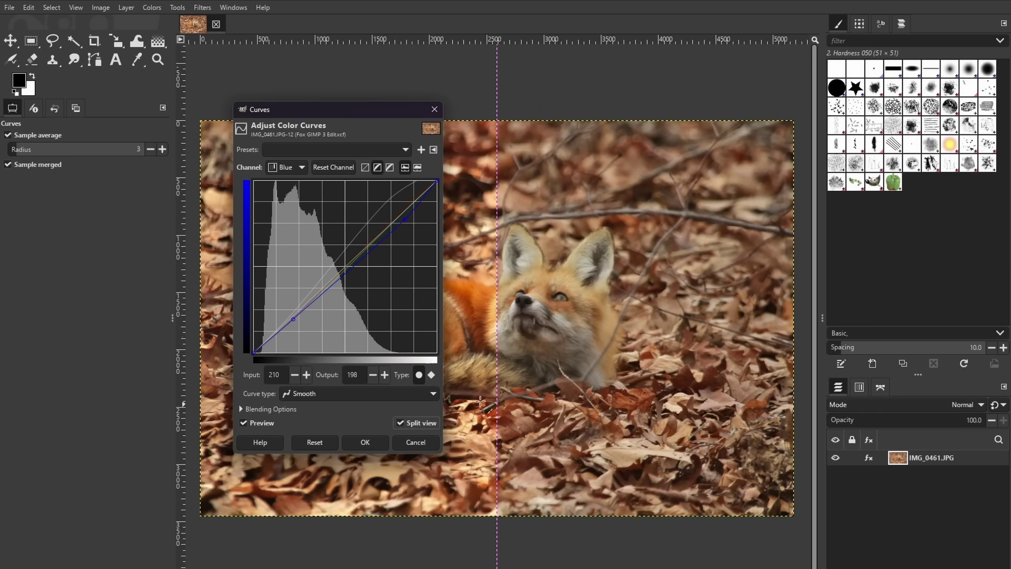
pyautogui.moveTo(497, 393); pyautogui.dragTo(551, 361)
pyautogui.click(362, 443)
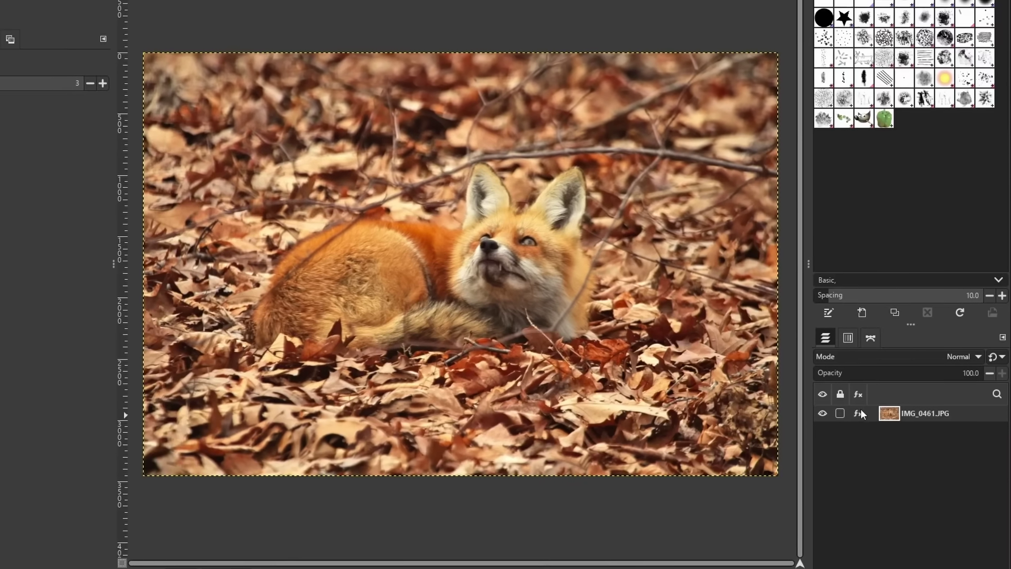
# Start an Unsharp Mask sharpen from Filters > Enhance
pyautogui.click(862, 432)
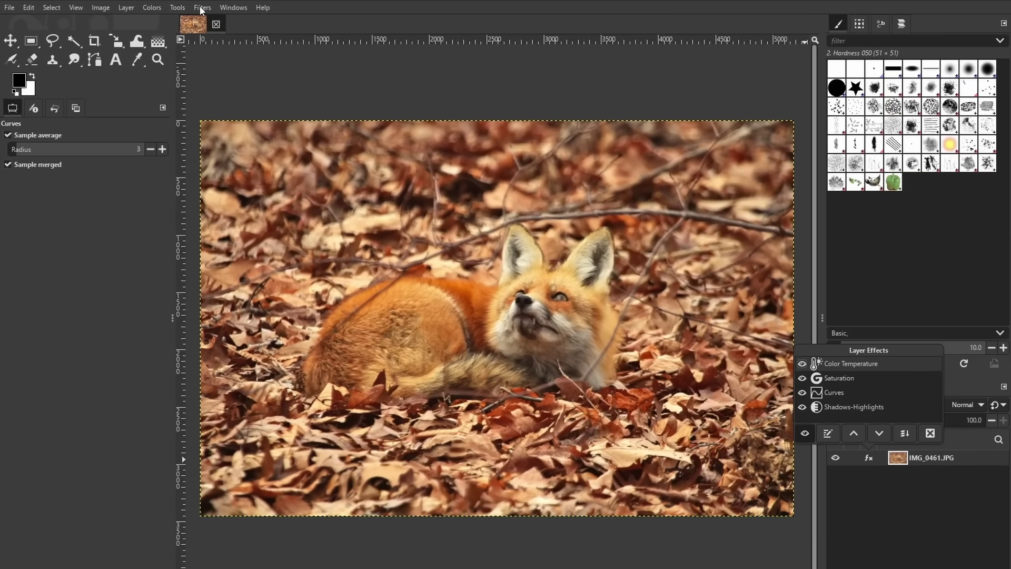
pyautogui.click(202, 10)
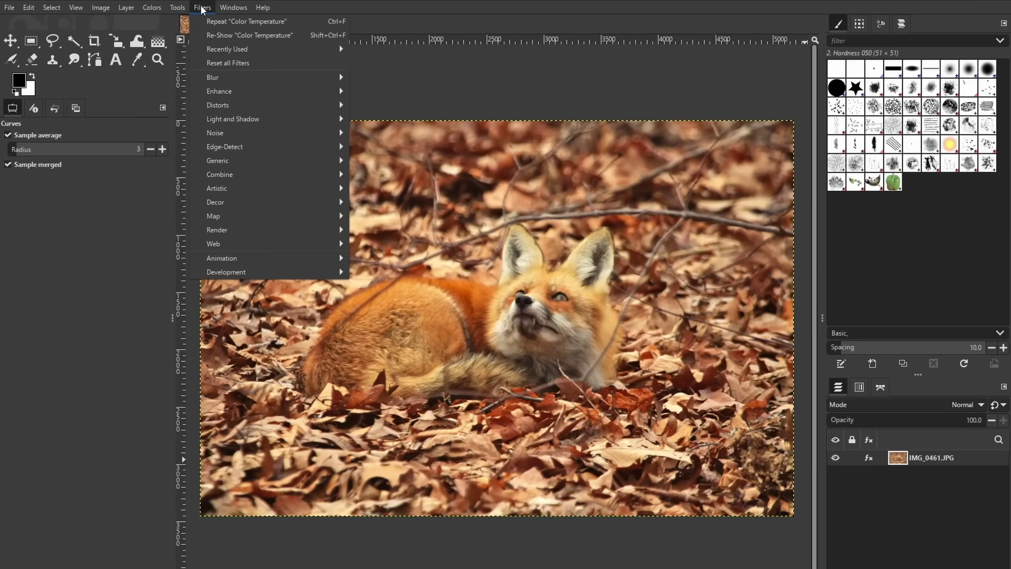
pyautogui.moveTo(235, 92)
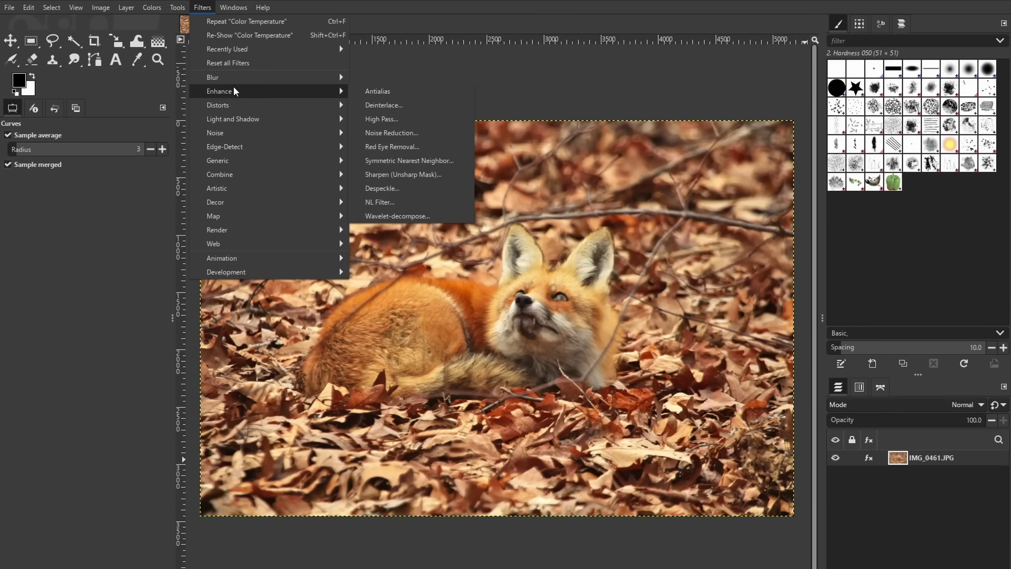
pyautogui.click(398, 174)
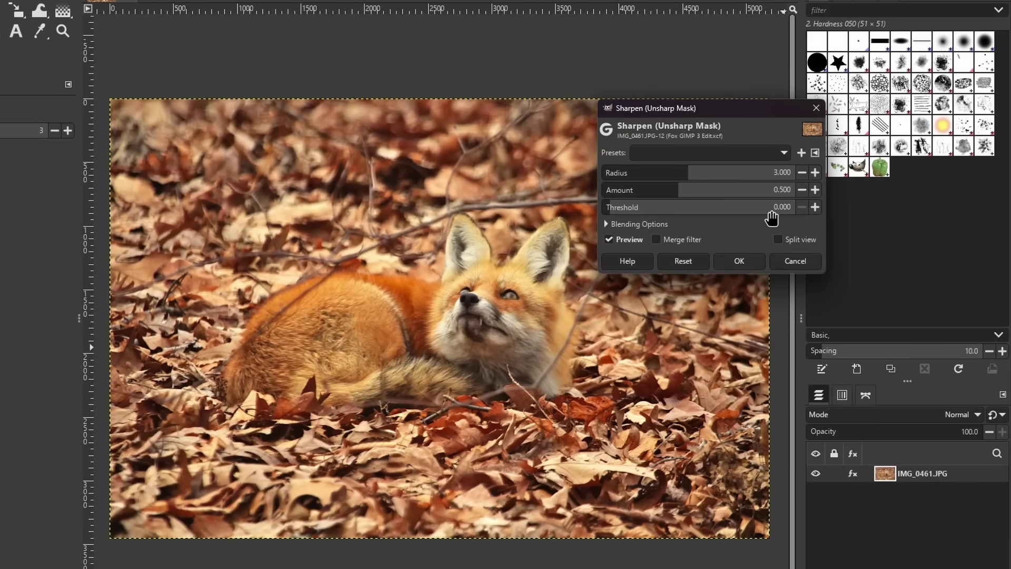
# Set the Unsharp Mask radius to 2.5 and amount to 3
pyautogui.doubleClick(788, 189)
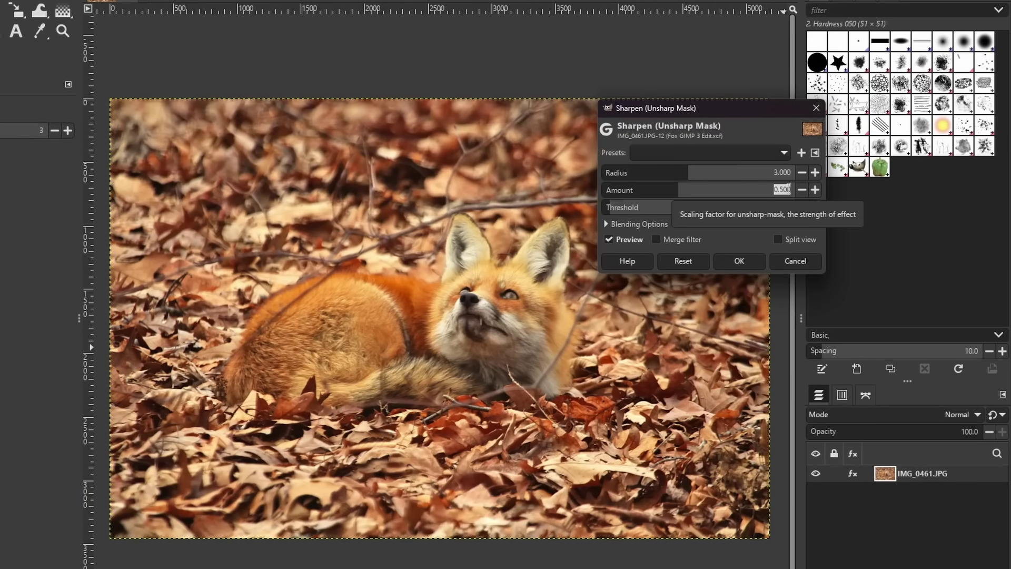
pyautogui.write('4')
pyautogui.press('Return')
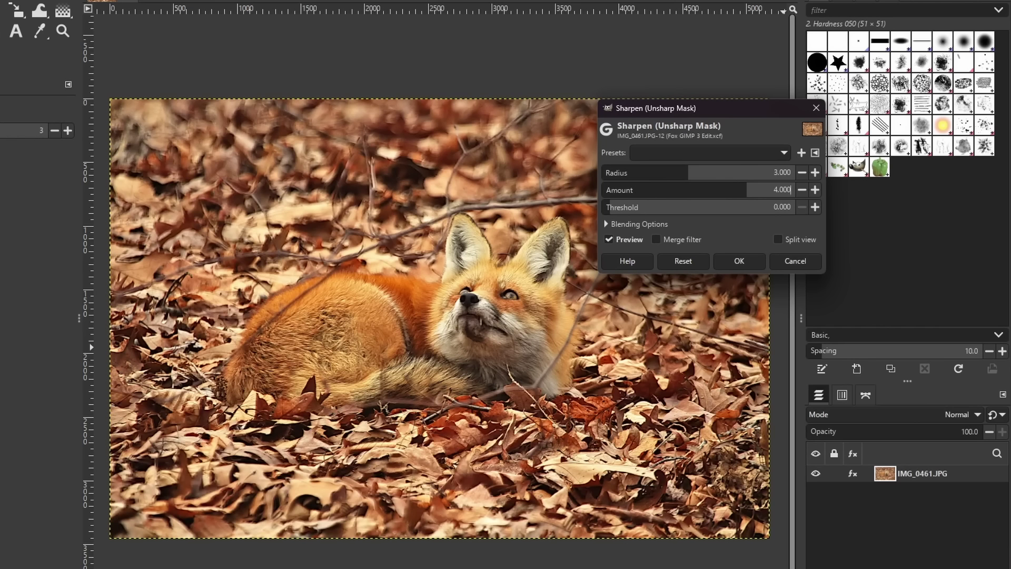
pyautogui.doubleClick(778, 171)
pyautogui.write('2.5')
pyautogui.press('Return')
pyautogui.doubleClick(783, 187)
pyautogui.write('3')
pyautogui.press('Return')
# Apply the Unsharp Mask, then toggle the Sharpen and Curves effects off and on to compare
pyautogui.click(735, 261)
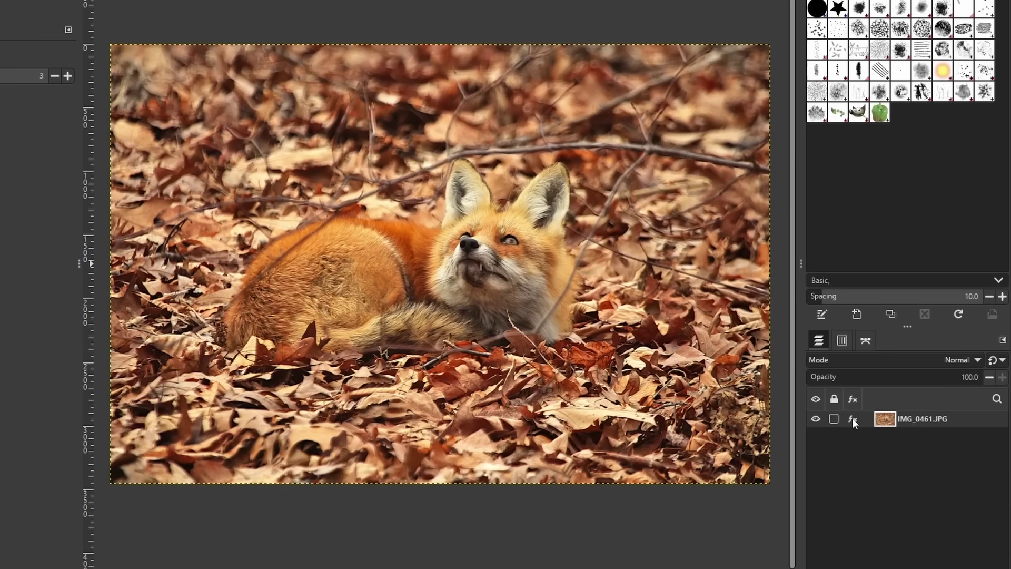
pyautogui.click(853, 418)
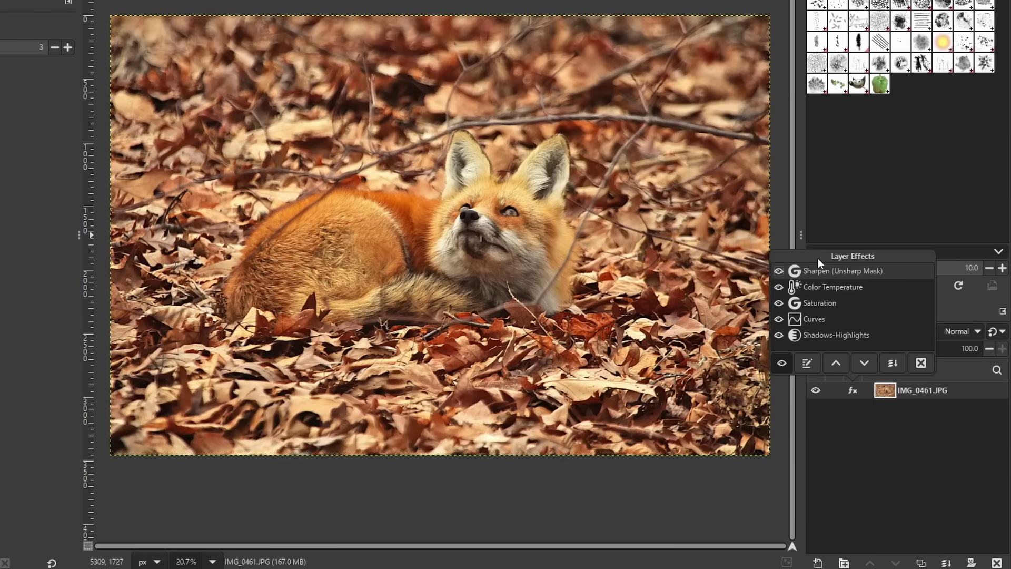
pyautogui.click(779, 270)
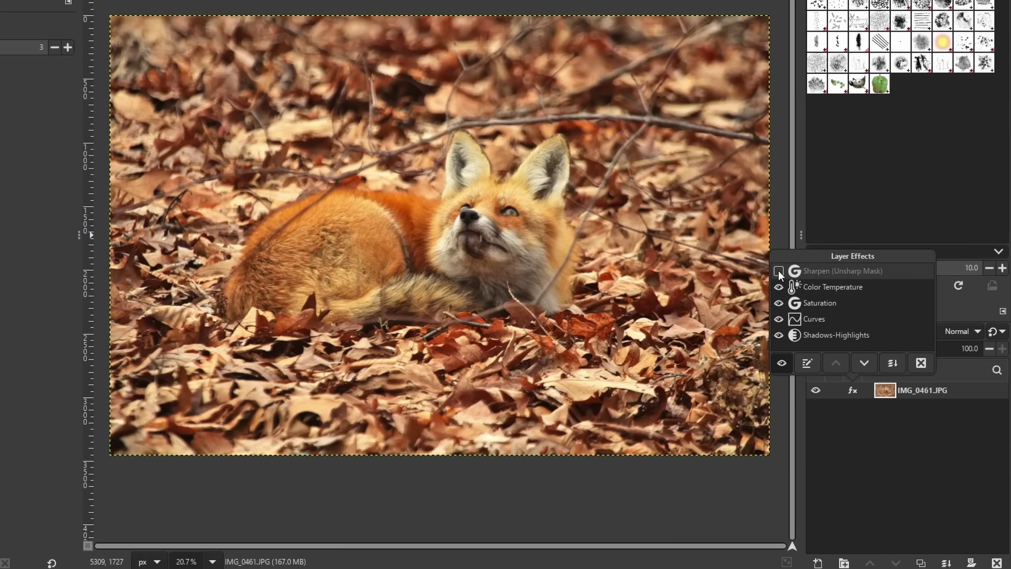
pyautogui.click(778, 271)
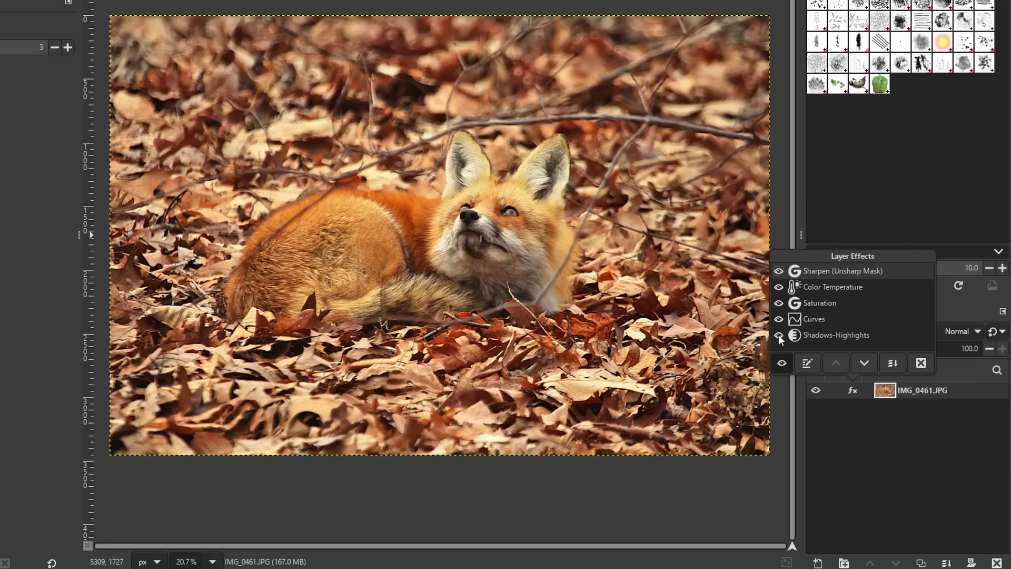
pyautogui.click(779, 320)
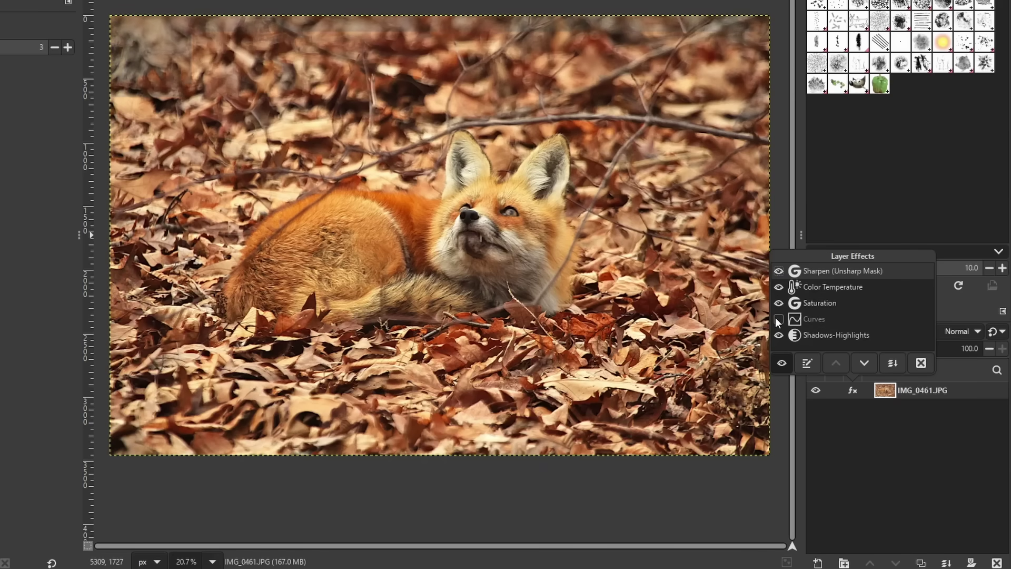
pyautogui.click(778, 318)
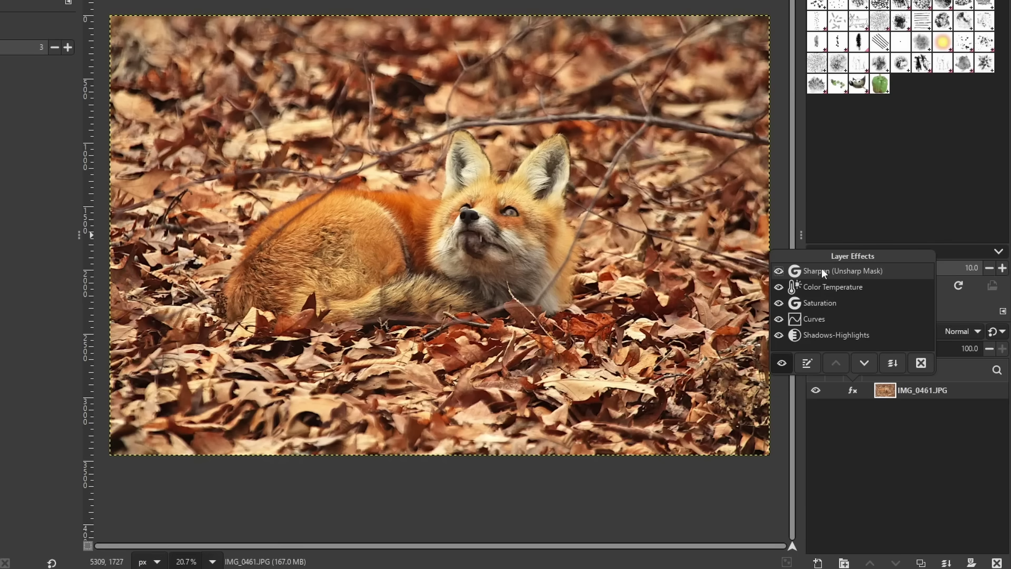
# Change the Sharpen (Unsharp Mask) effect's amount from 3 to 2.75
pyautogui.doubleClick(796, 271)
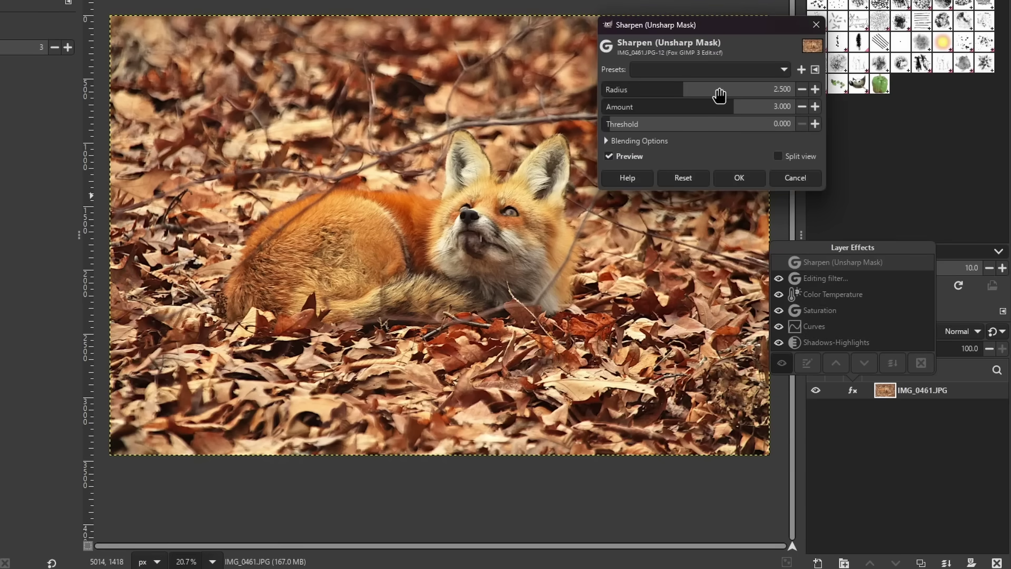
pyautogui.click(781, 107)
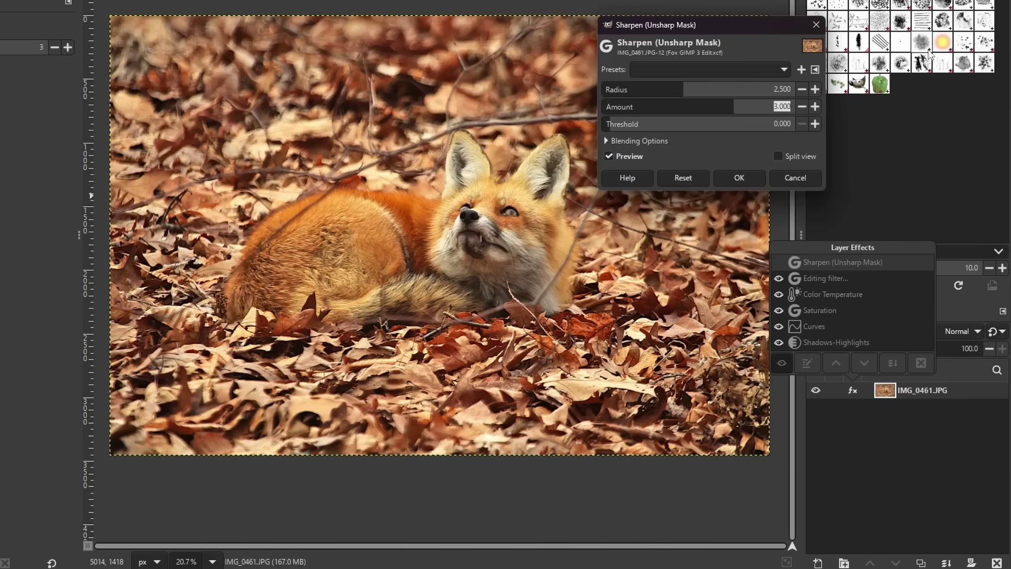
pyautogui.write('2.75')
pyautogui.press('Return')
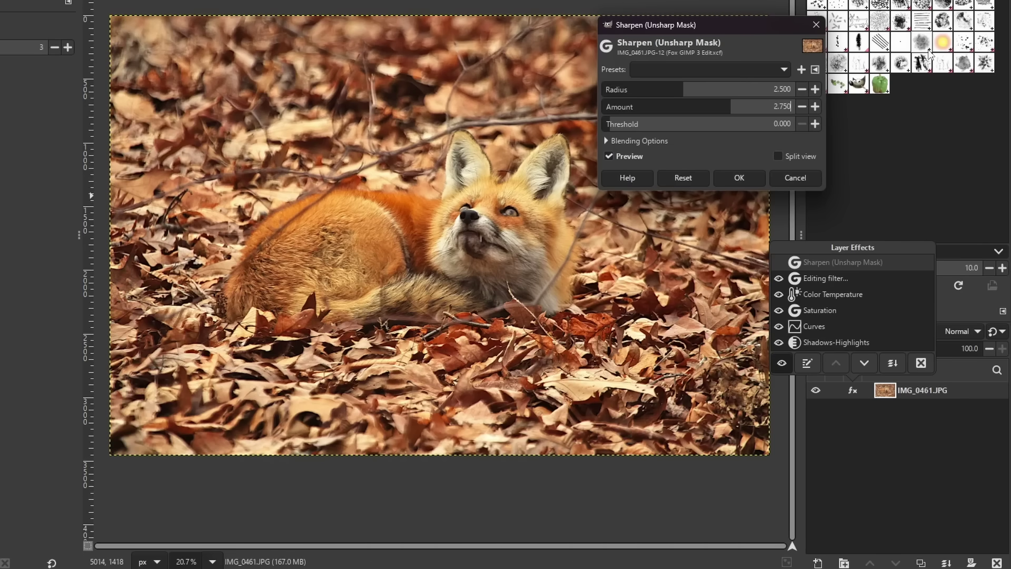
pyautogui.click(745, 178)
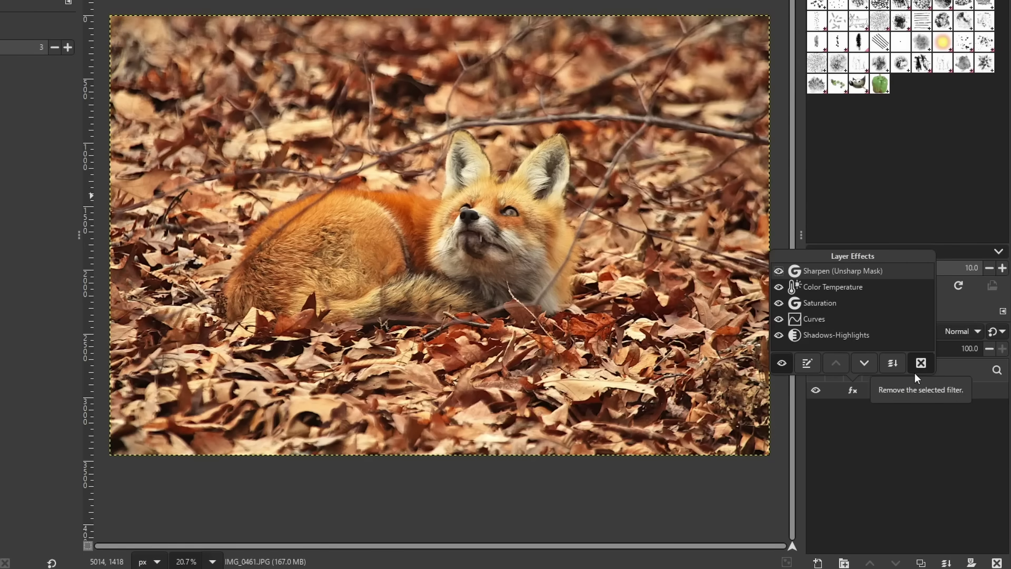
pyautogui.click(783, 364)
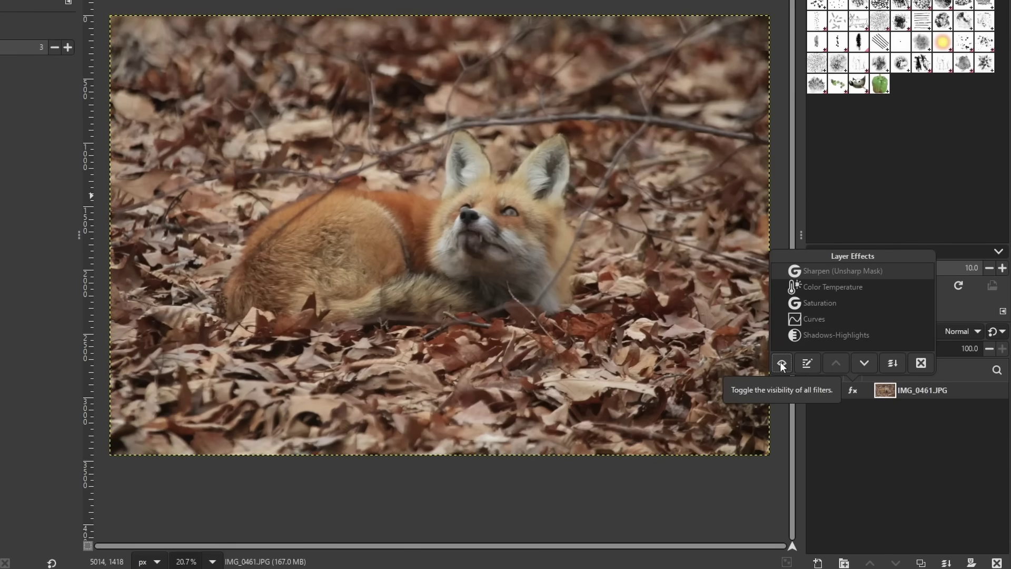
pyautogui.click(782, 364)
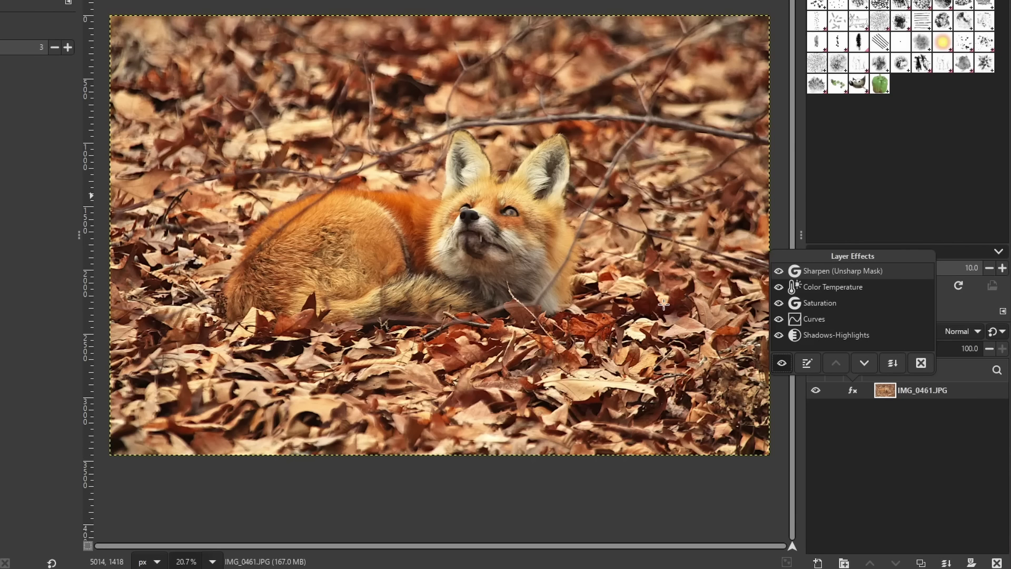
# Remove the Sharpen (Unsharp Mask) effect from the fox layer's Layer Effects list
pyautogui.click(892, 363)
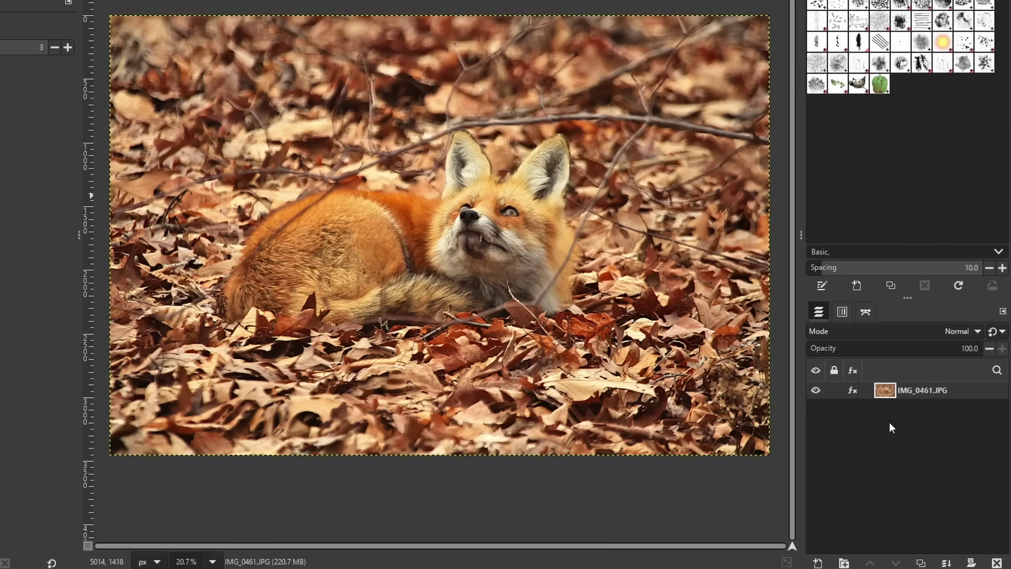
pyautogui.click(854, 391)
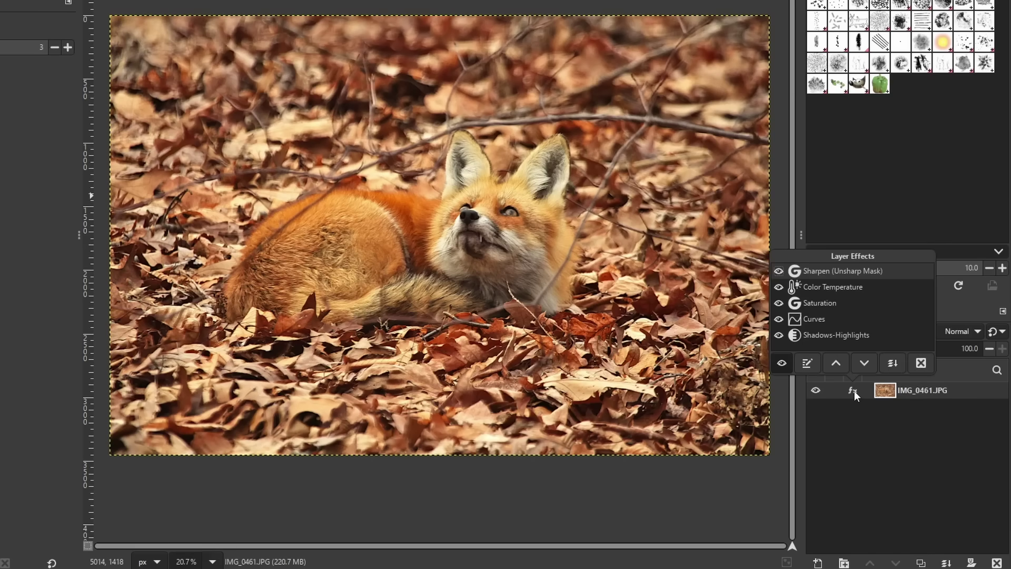
pyautogui.click(925, 365)
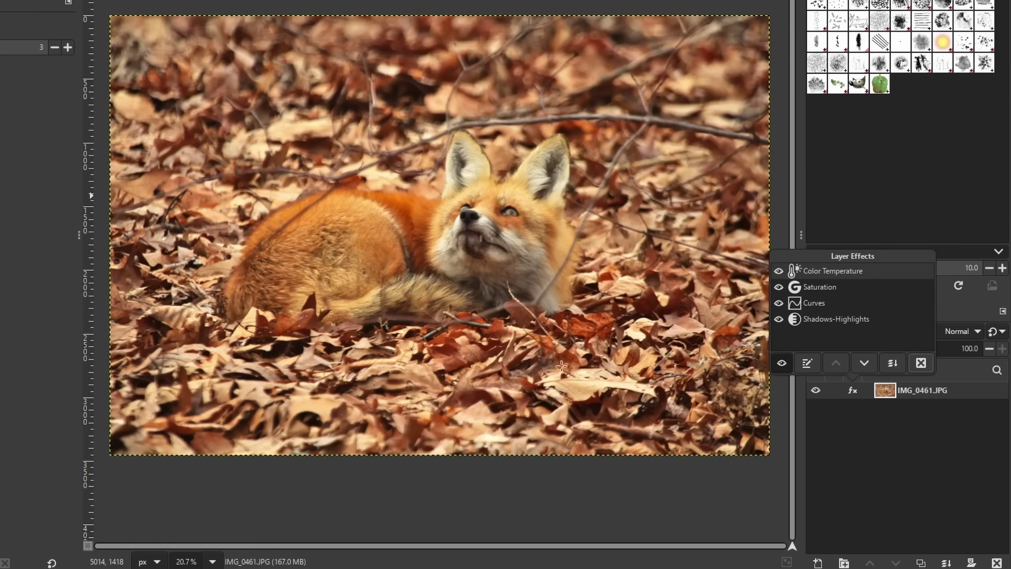
pyautogui.click(895, 485)
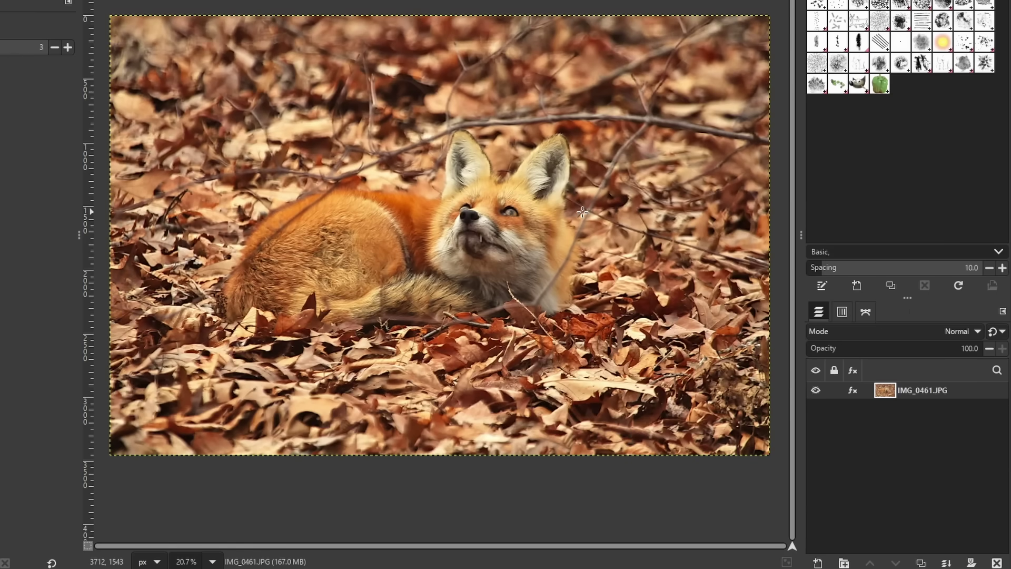